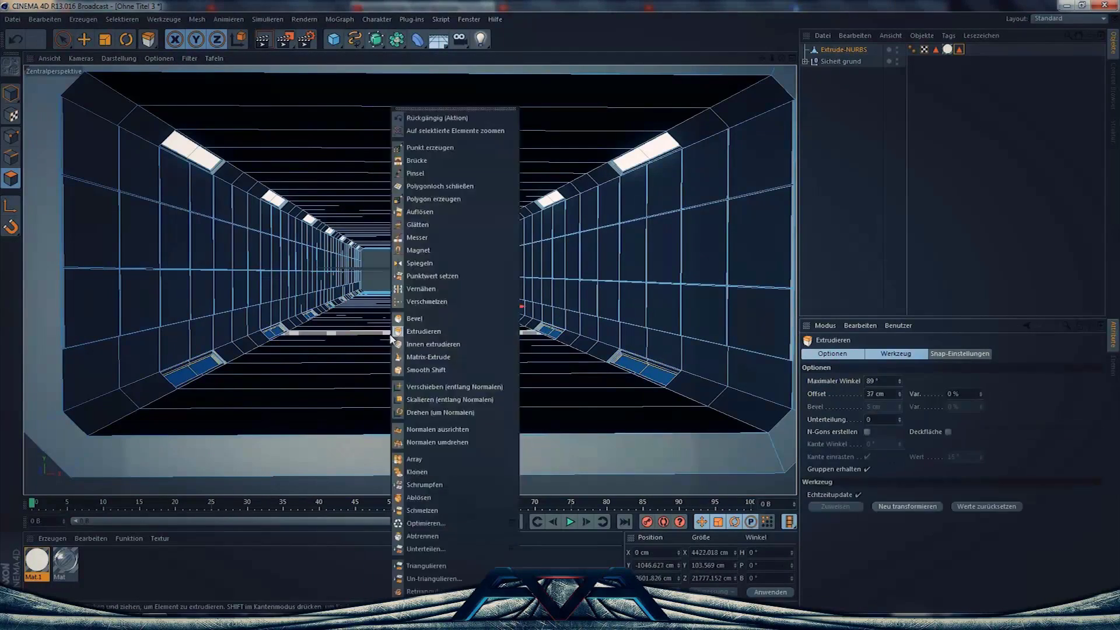
Switch the viewport to the perspective view looking down the corridor tunnel.
left_click(829, 51)
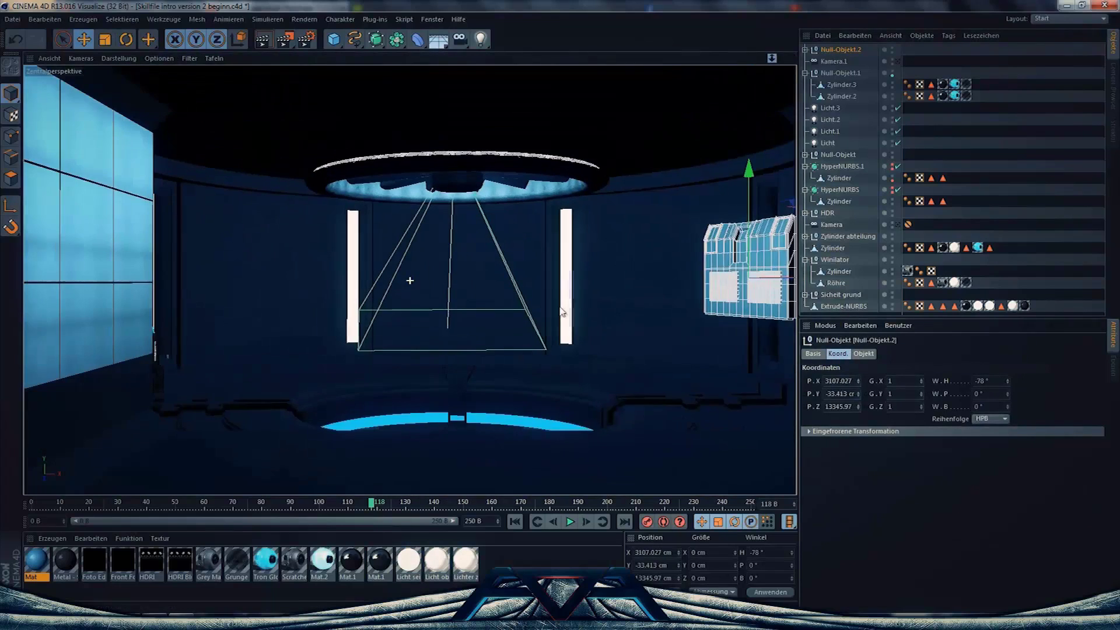
Group the four lights under a new null, select Würfel in Zylinder abteilung, and go to frame 50.
key("alt+g")
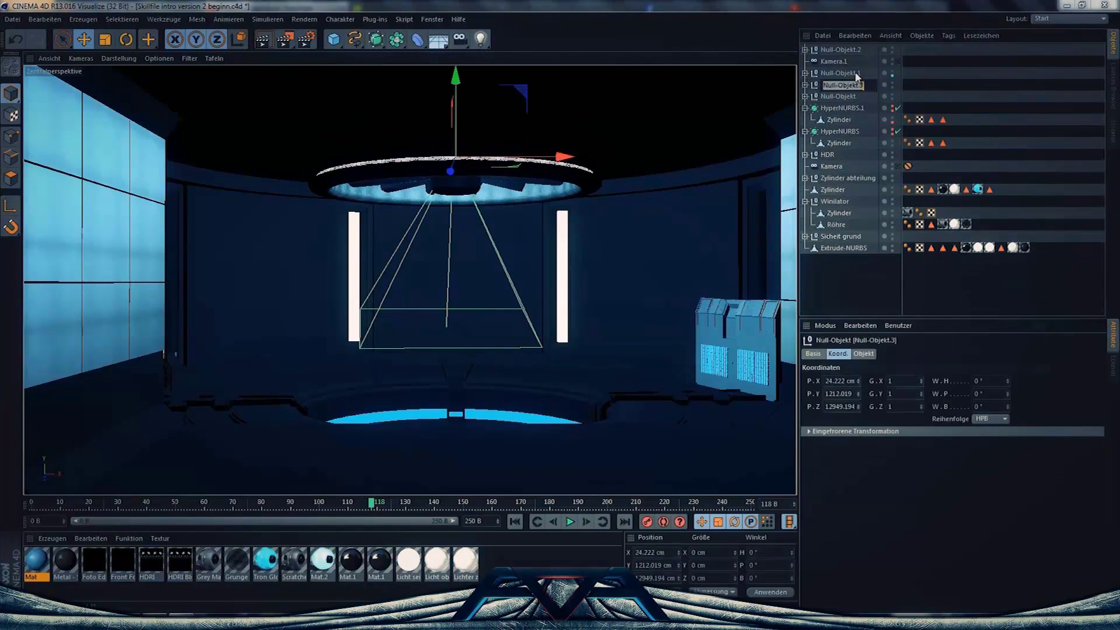
left_click(805, 178)
left_click(840, 271)
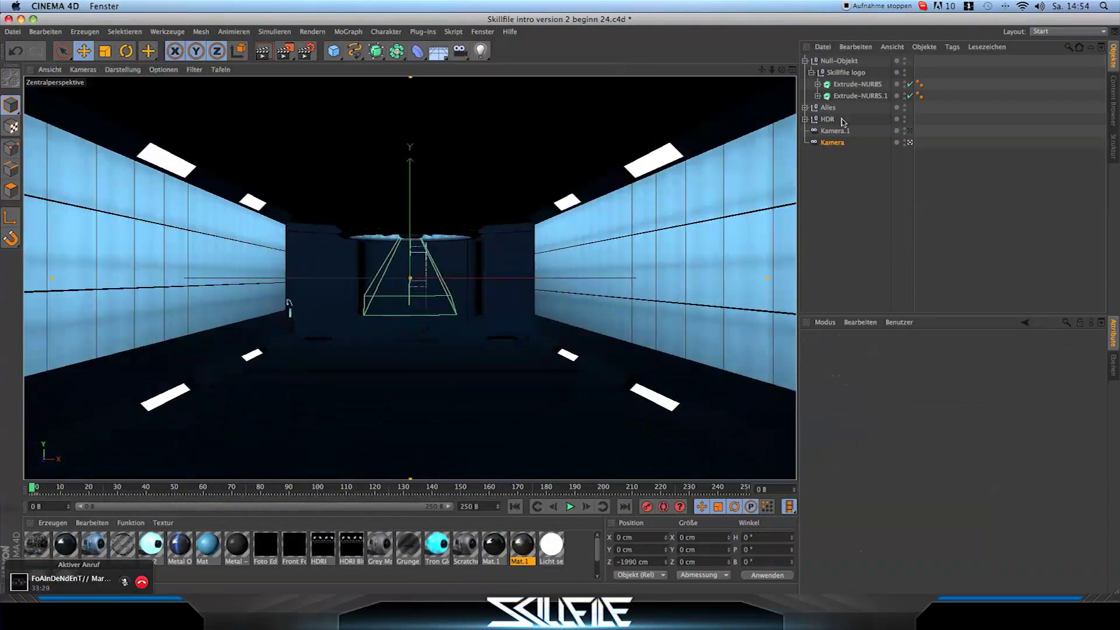
left_click(832, 142)
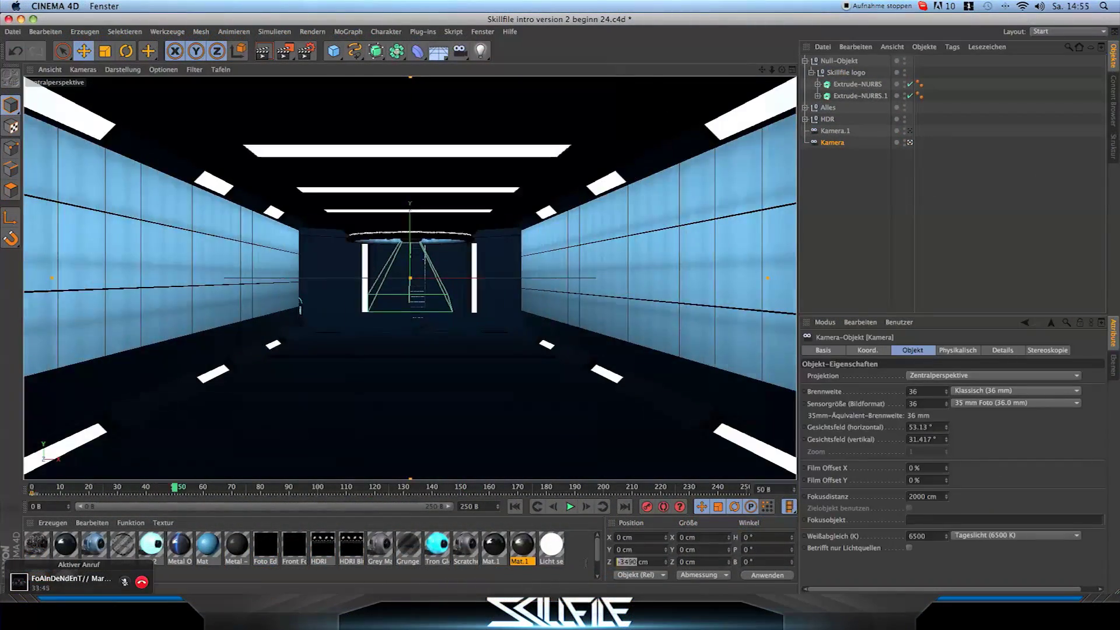
Move the camera animation to frame 65, then pre-compose all layers and preview.
left_click_drag(175, 487, 217, 487)
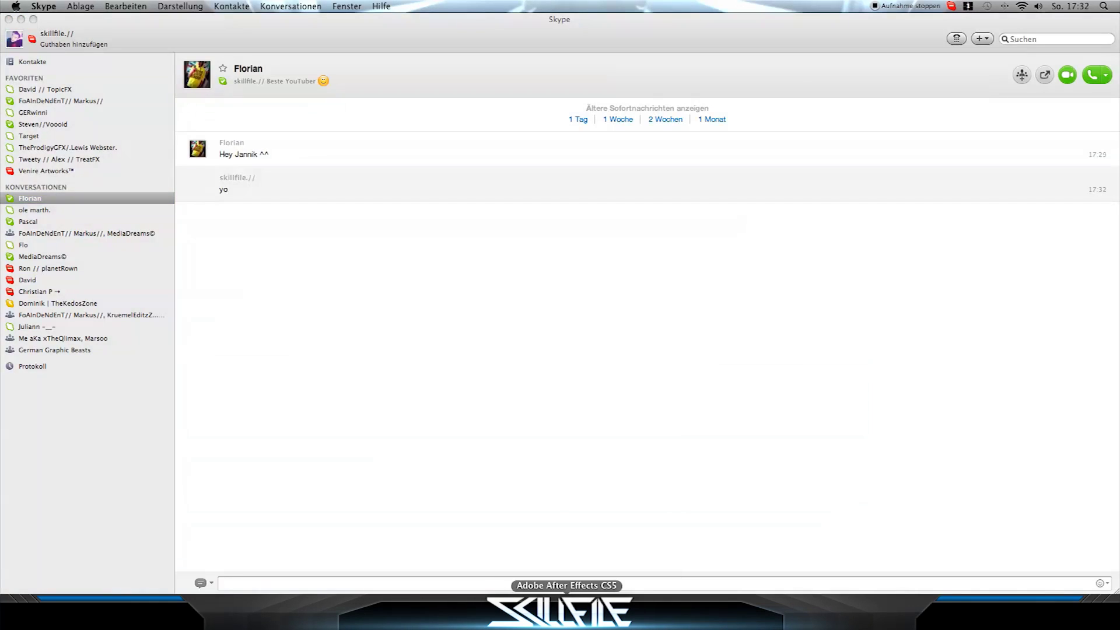
left_click(22, 19)
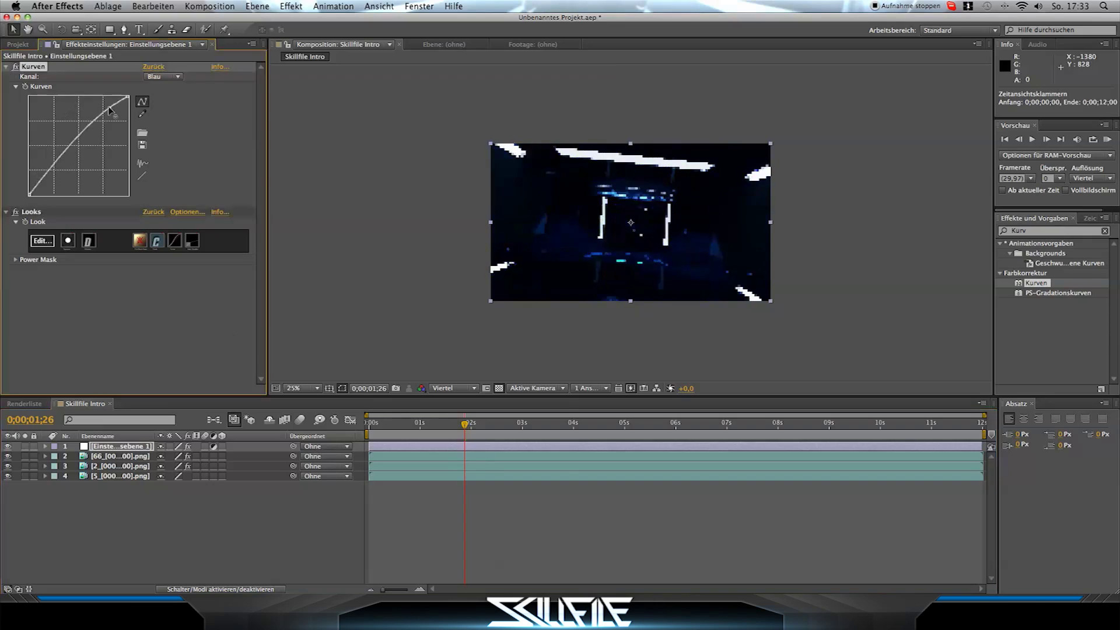
key("super+a")
key("super+shift+c")
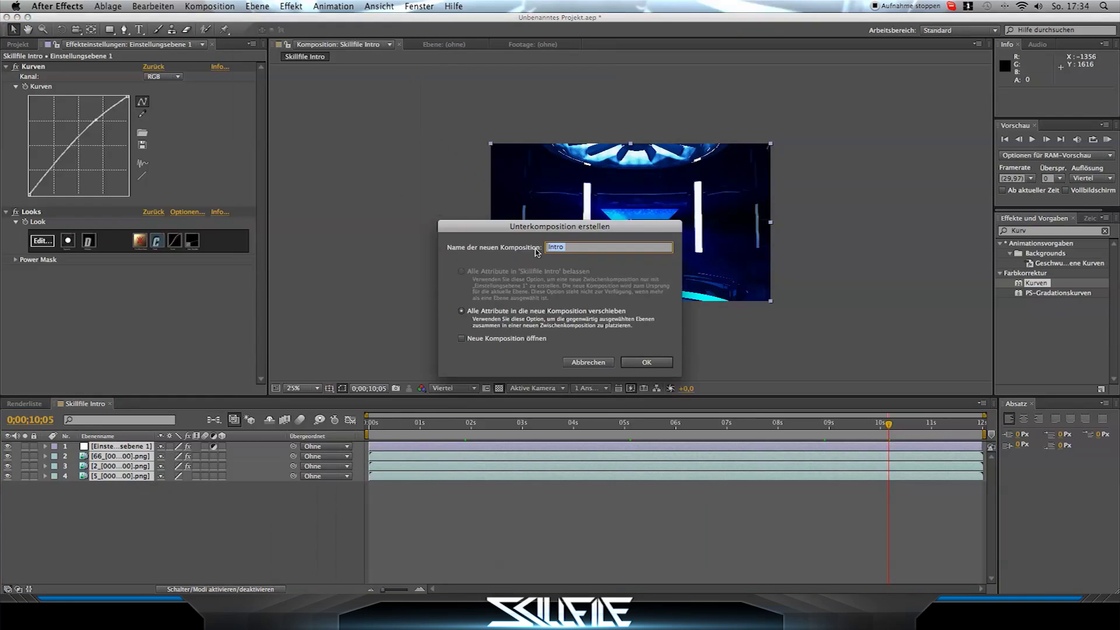
key("Return")
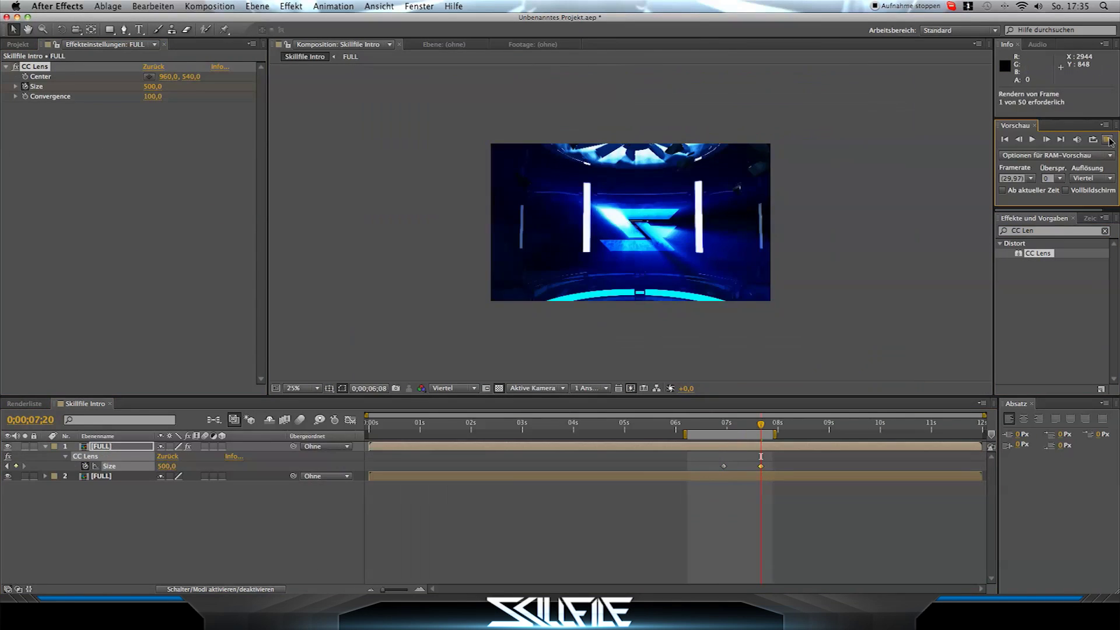
left_click(1107, 139)
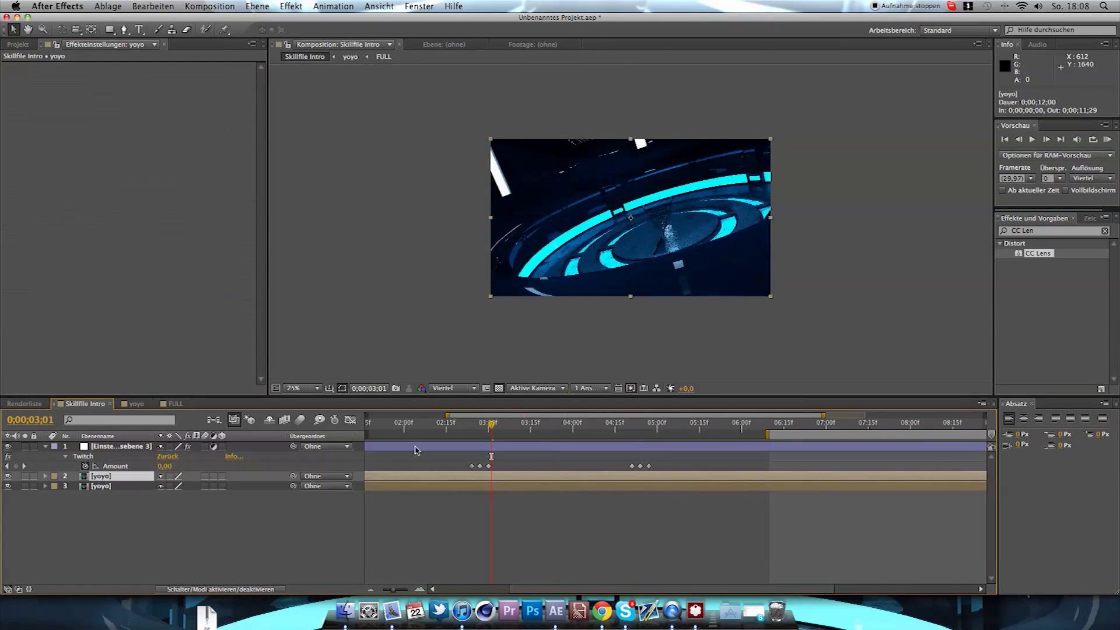
Scrub the current time to about six seconds and back to the start.
left_click_drag(492, 424, 751, 425)
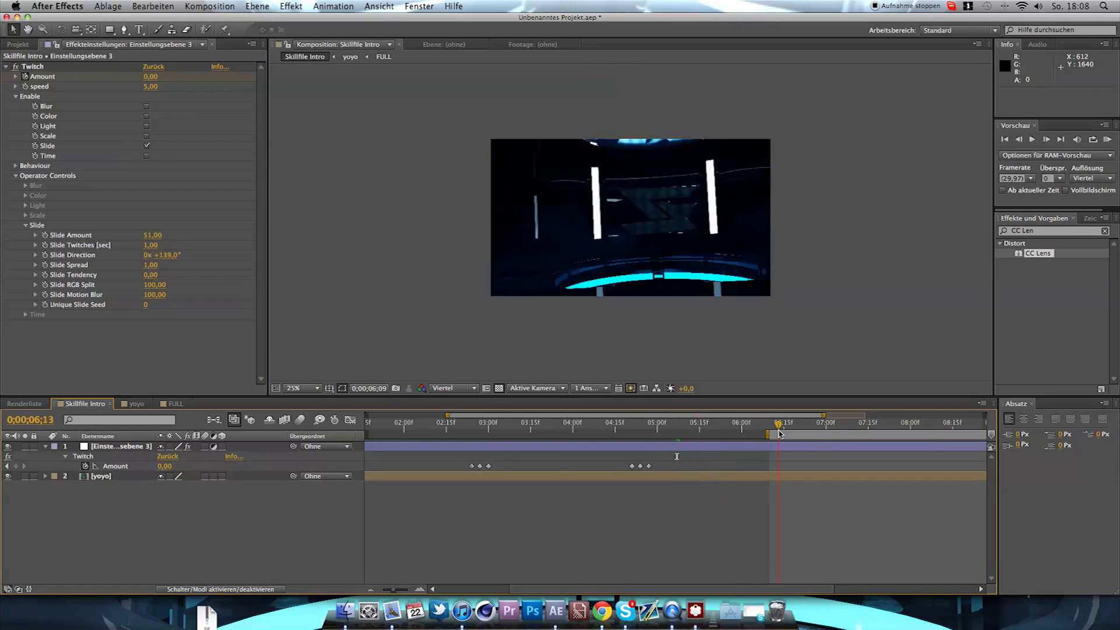
left_click_drag(905, 426, 391, 428)
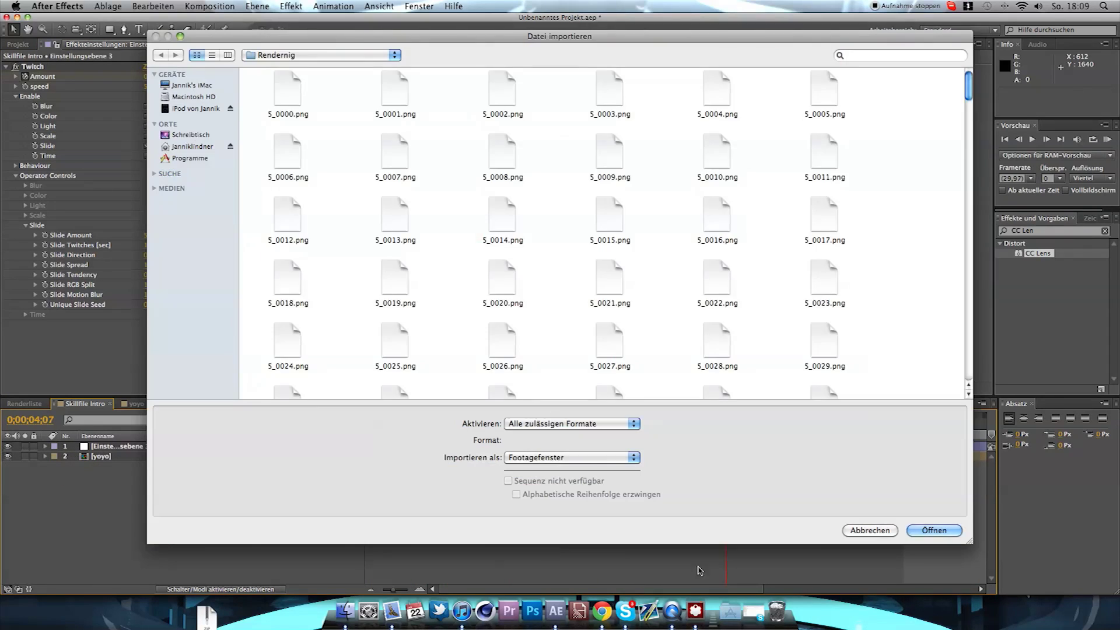